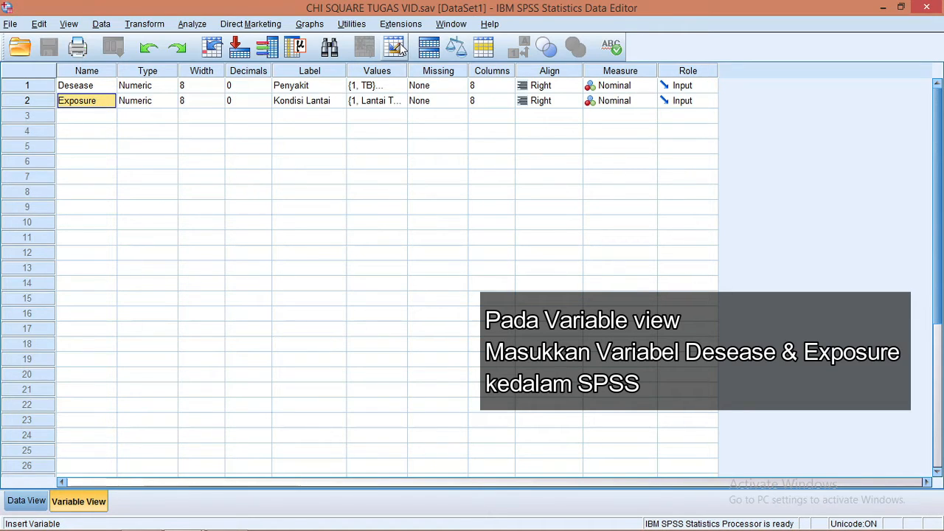
Step: Review each value label defined for the Desease variable and accept the Value Labels dialog
click(385, 85)
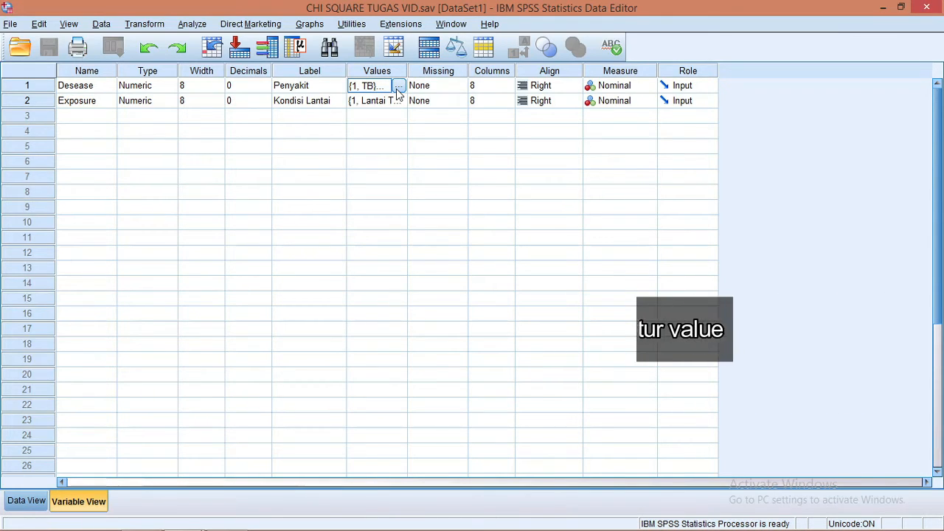
click(398, 86)
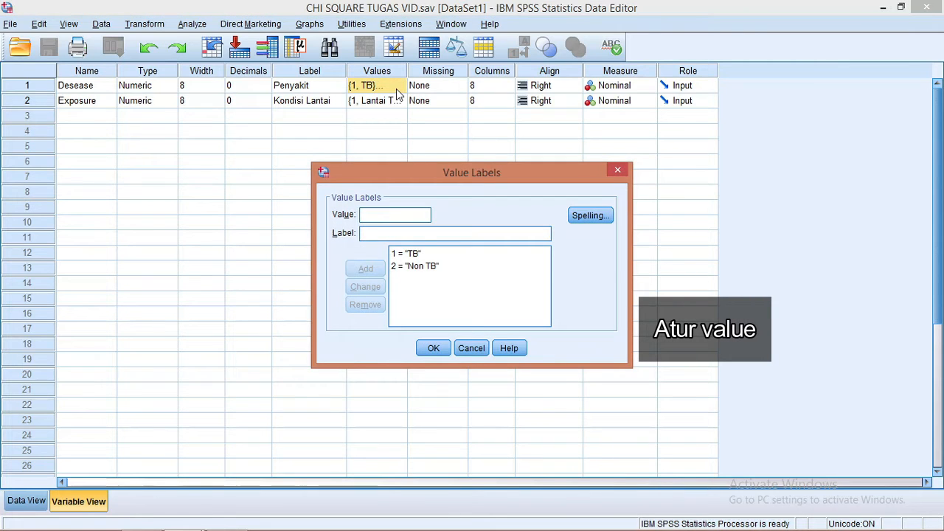
click(409, 257)
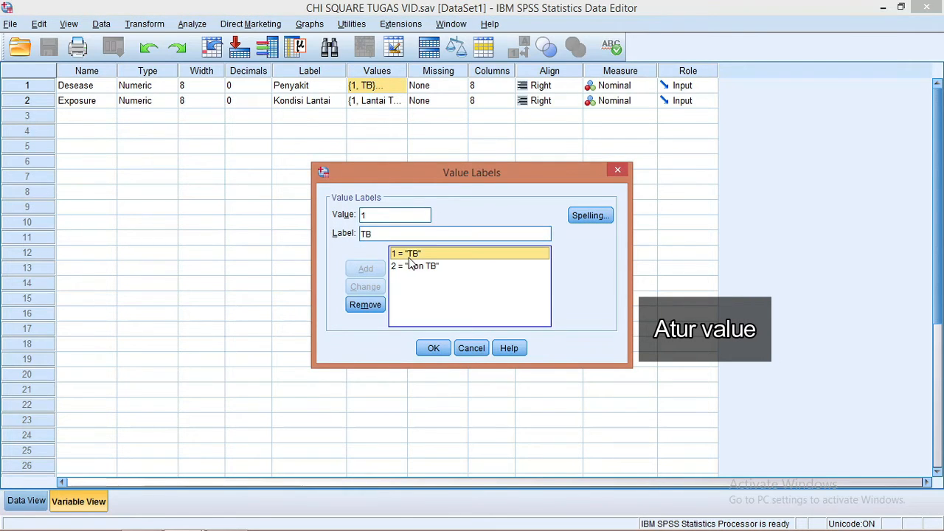
click(410, 270)
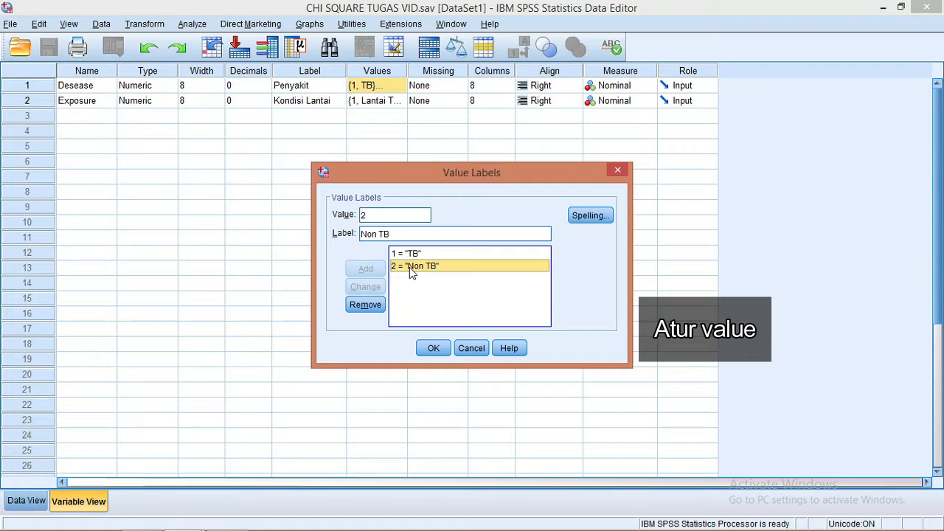
click(433, 349)
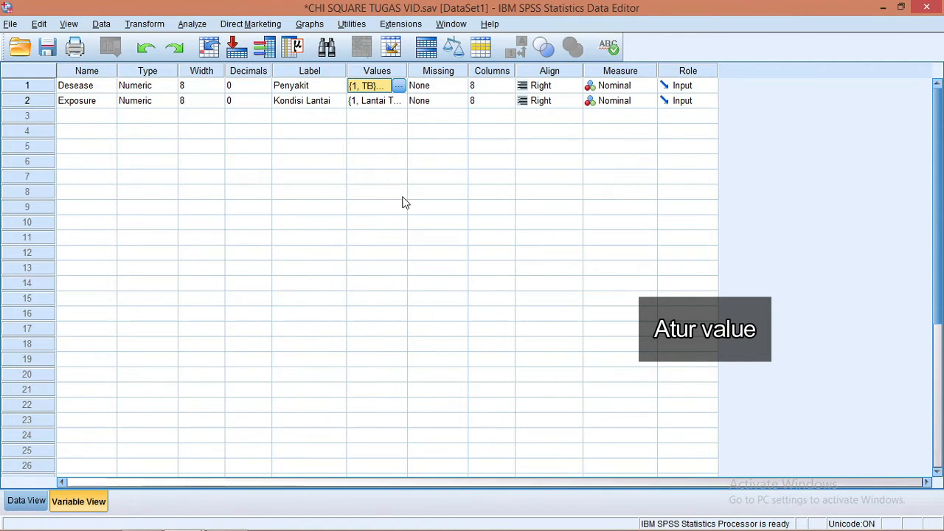
Step: Review each value label defined for the Exposure variable and accept the Value Labels dialog
click(399, 103)
click(399, 103)
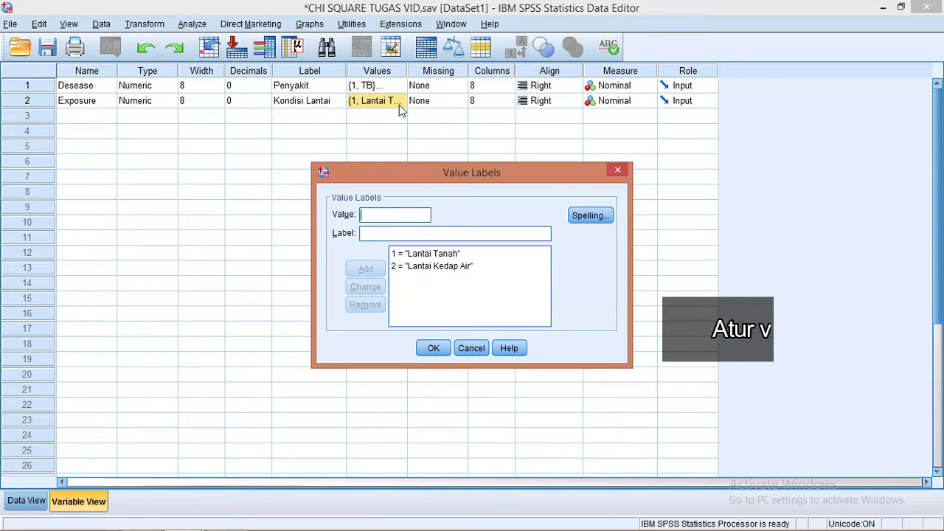
click(425, 254)
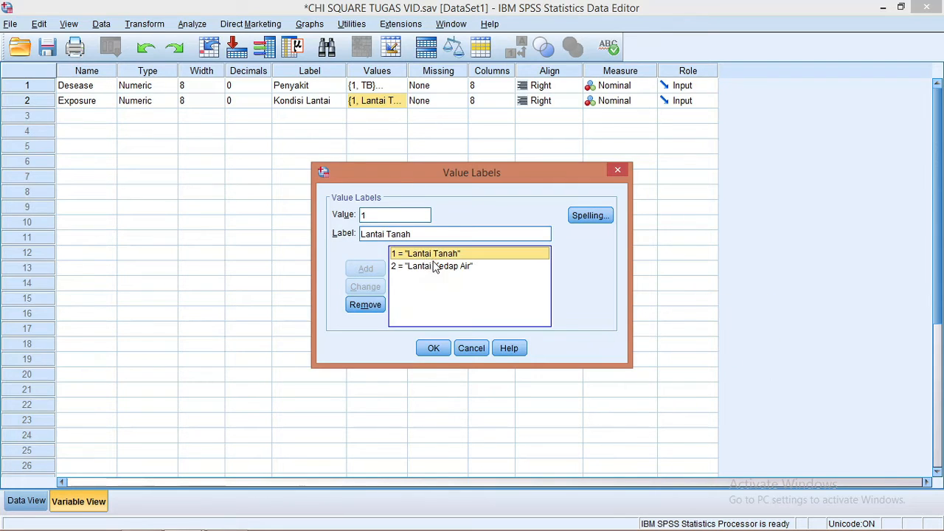
click(438, 270)
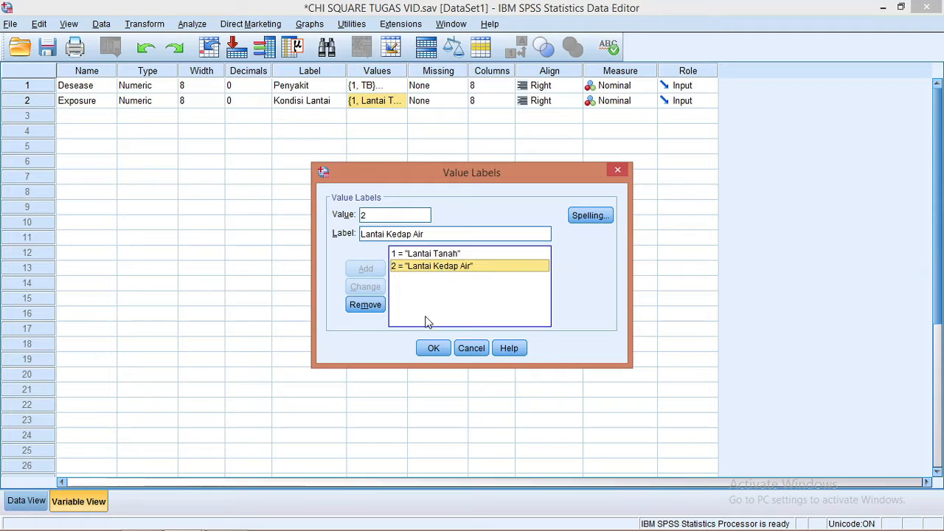
click(434, 351)
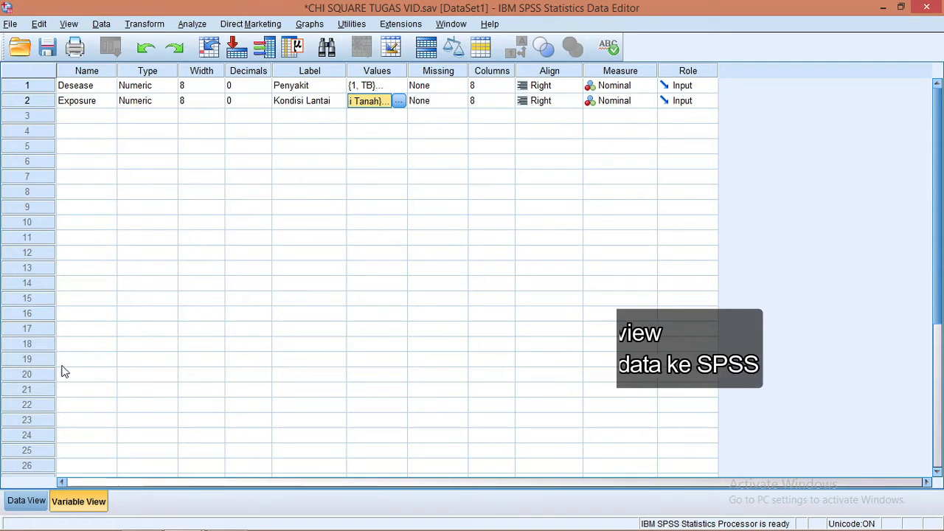
Step: Examine the entered cases in the Desease and Exposure columns of the data view, from the first row to the last
click(25, 501)
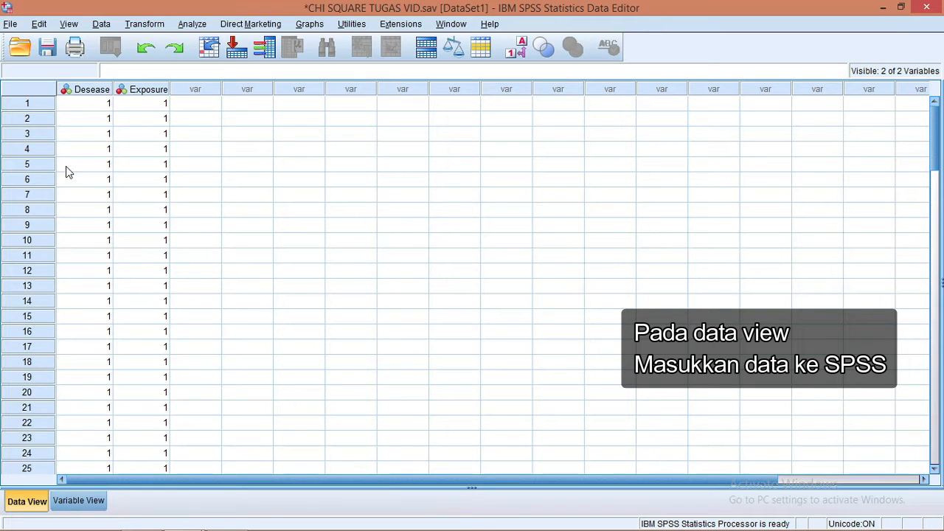
click(91, 90)
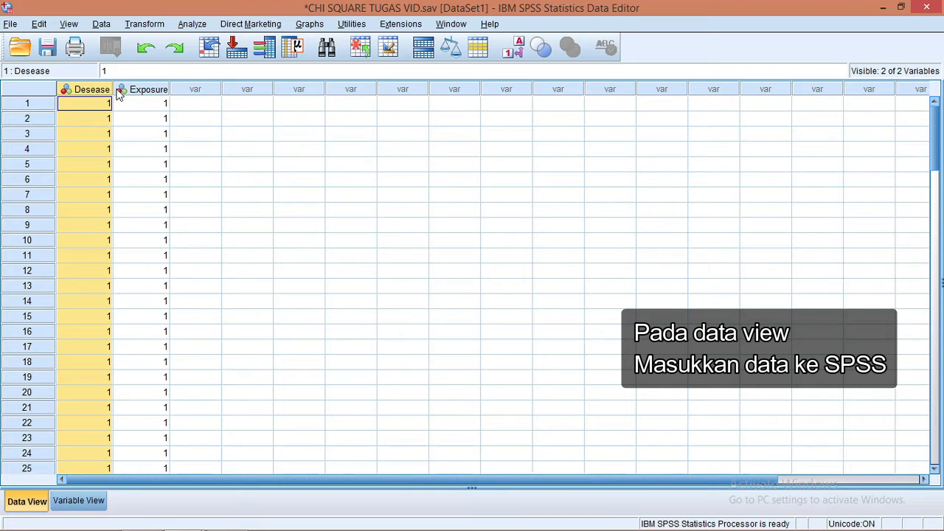
click(123, 90)
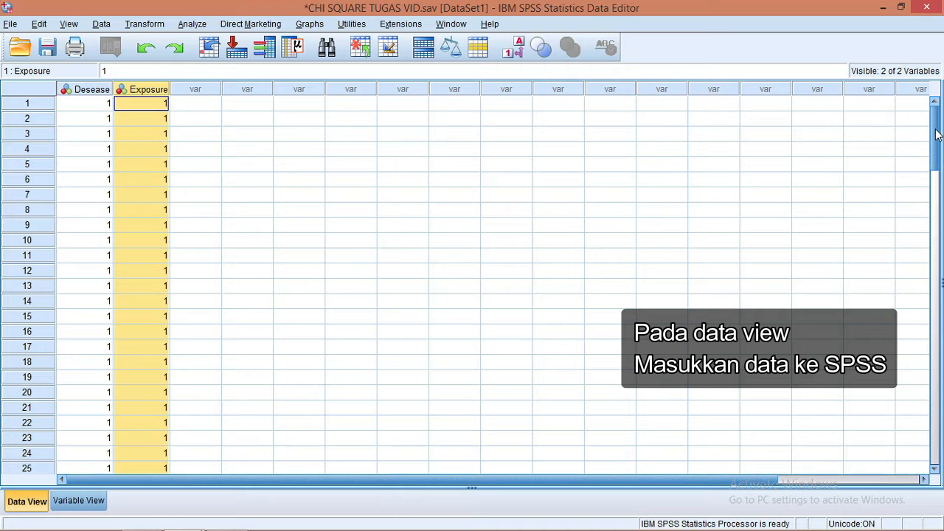
drag(935, 135, 939, 339)
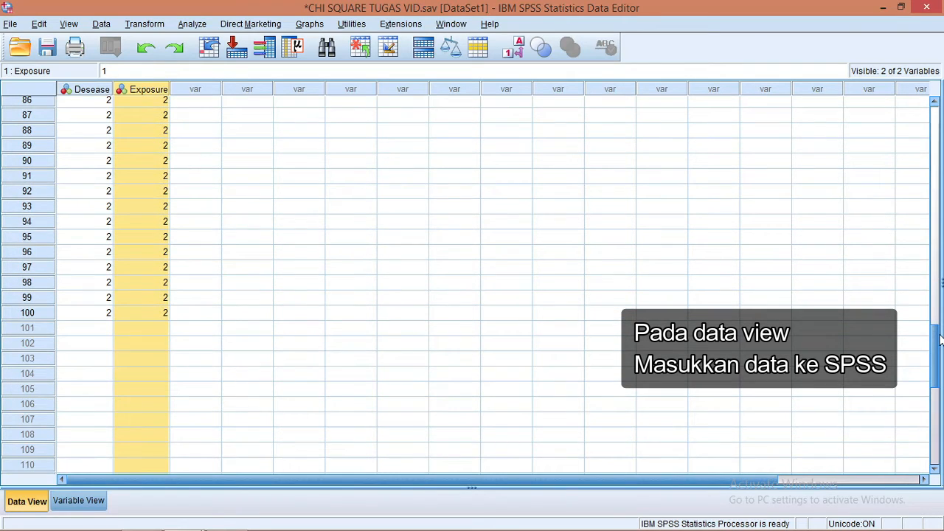
click(107, 302)
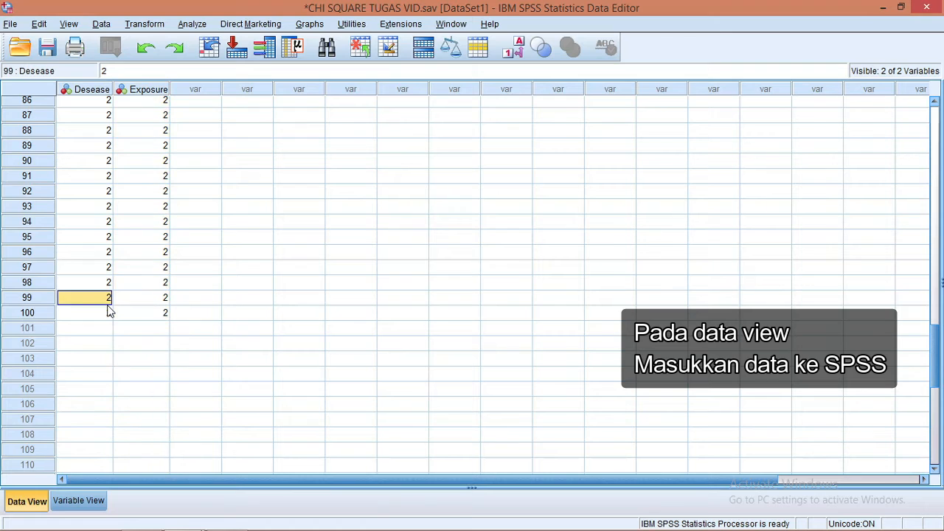
click(36, 312)
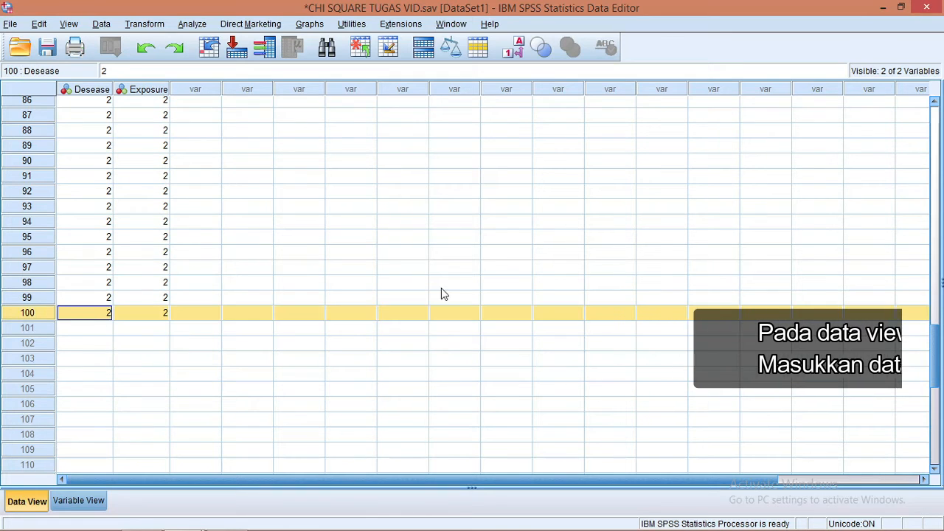
click(555, 267)
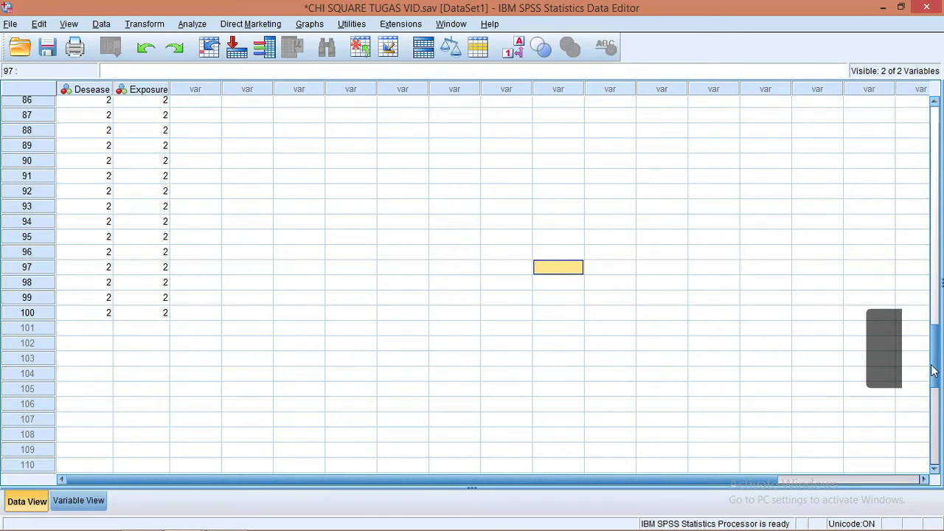
drag(934, 371, 922, 76)
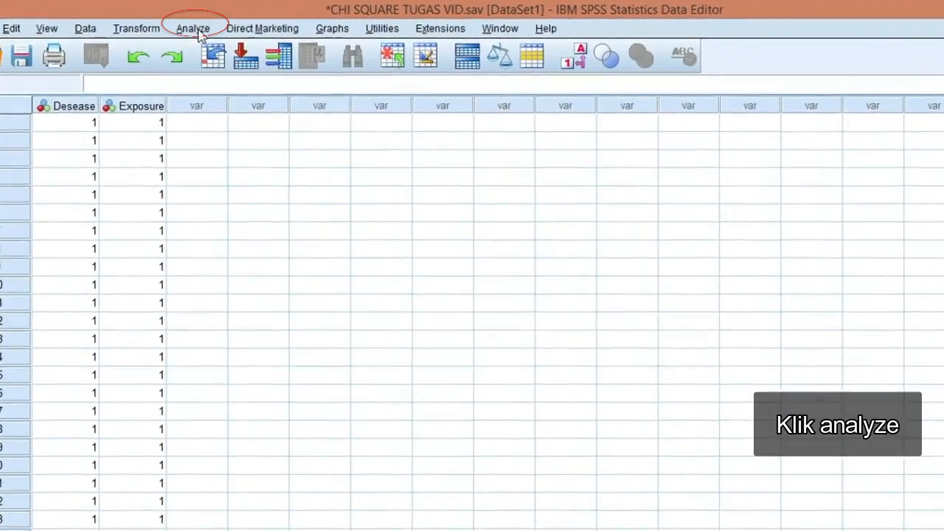
Step: Set up a Crosstabs analysis with Penyakit [Desease] as the row variable and Kondisi Lantai [Exposure] as the column variable
click(193, 28)
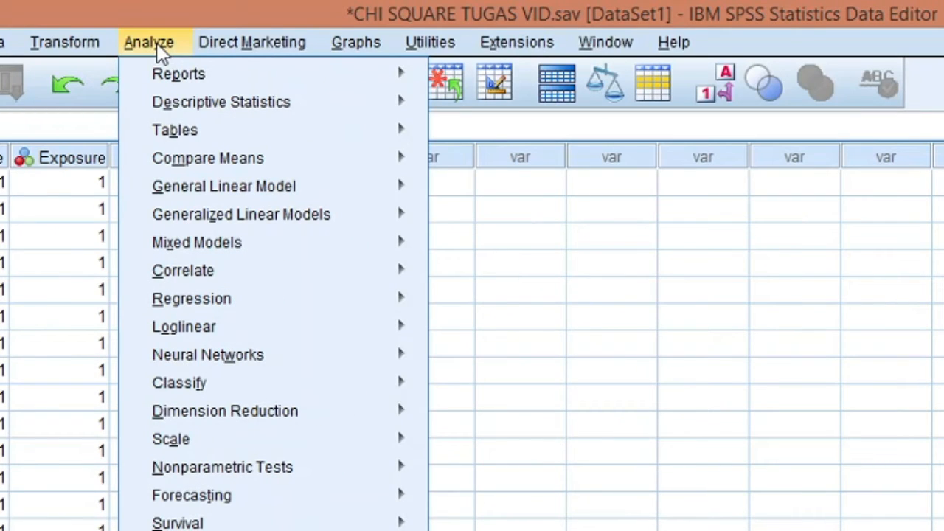
mouse_move(180, 106)
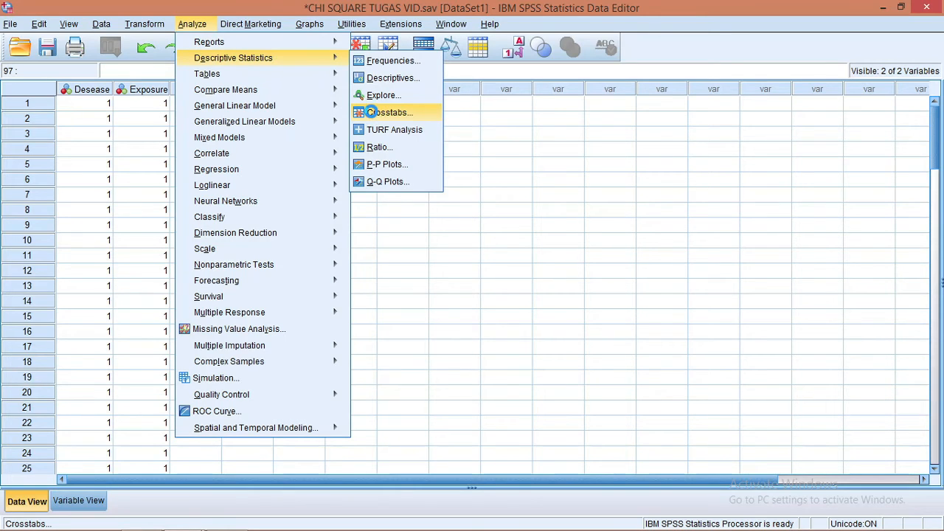
click(373, 117)
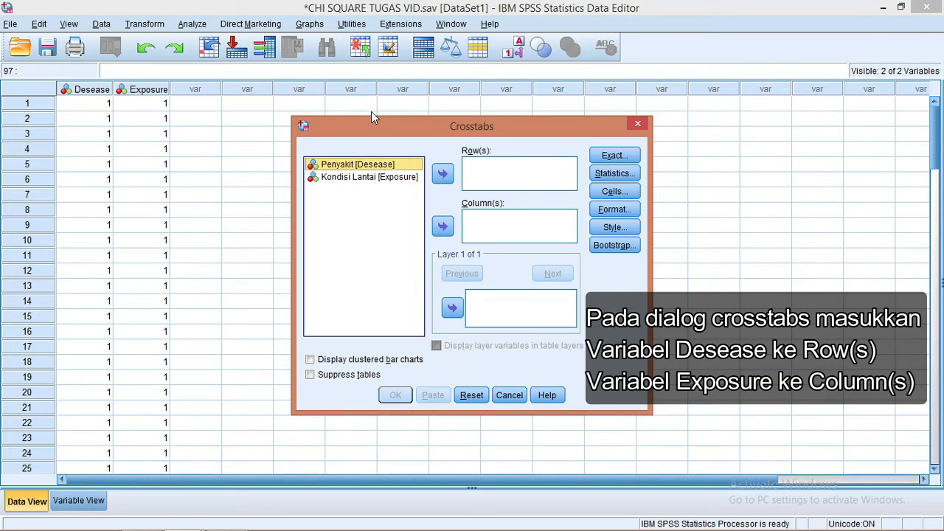
click(448, 174)
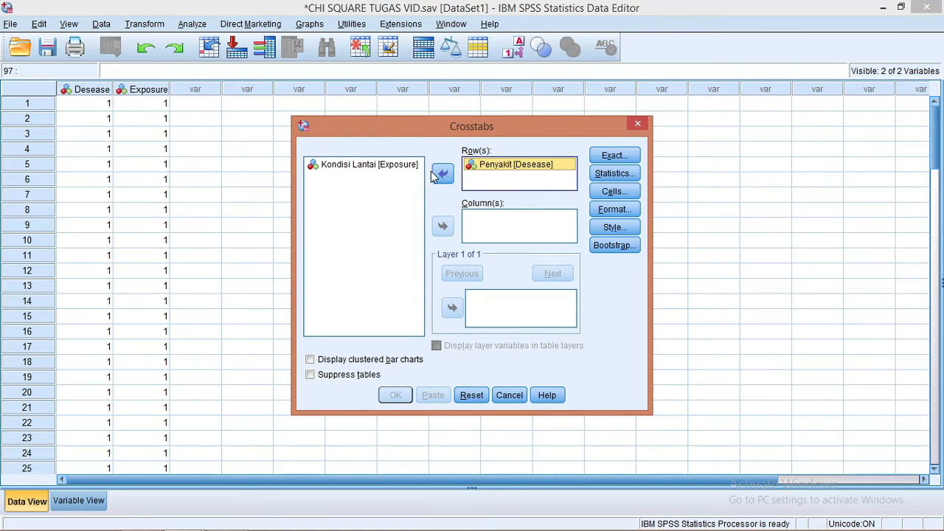
click(368, 165)
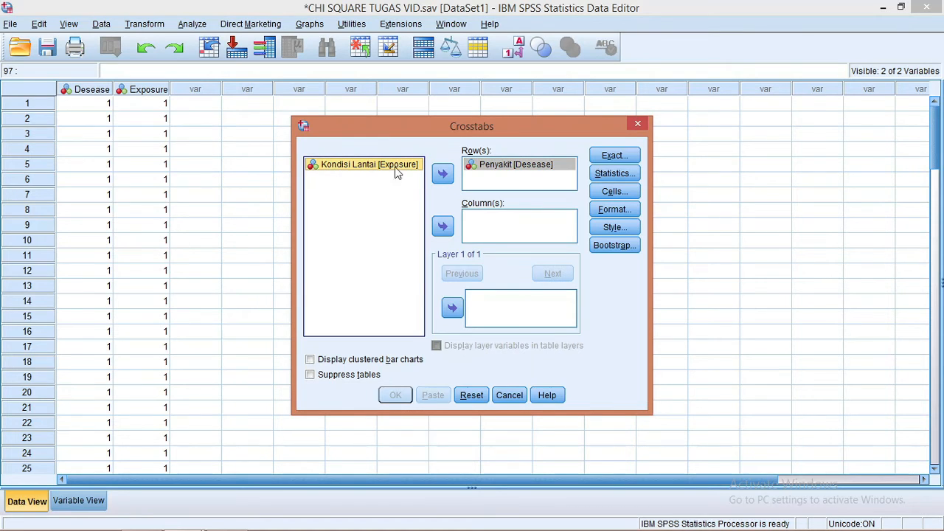
click(443, 226)
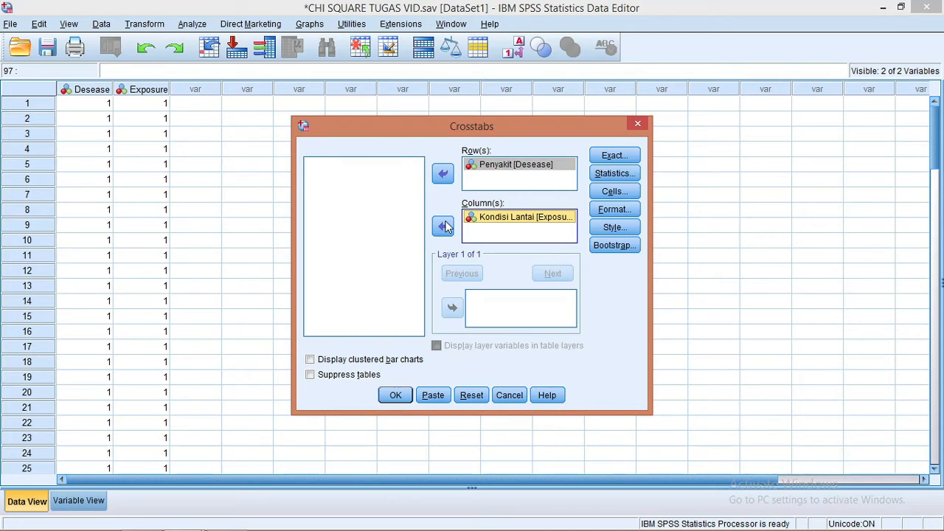
Step: Include the Chi-square test in the crosstabs statistics
click(603, 177)
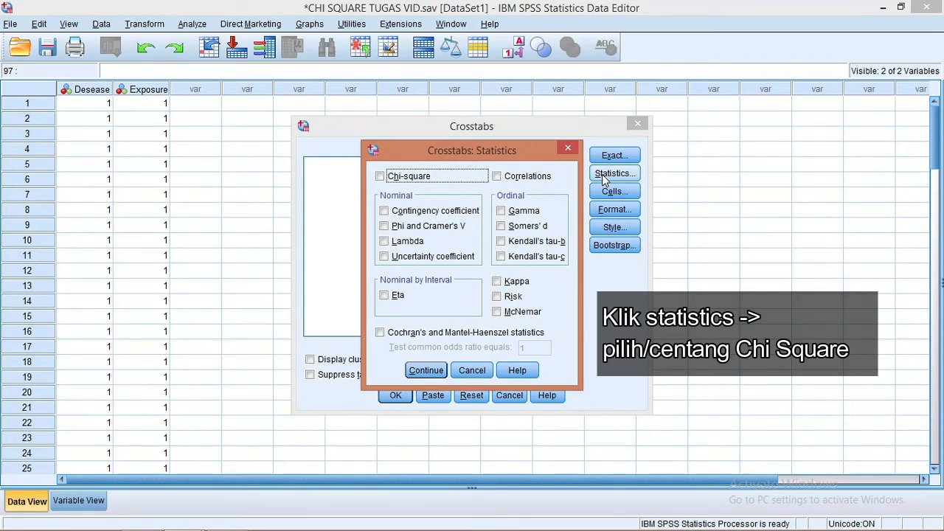
click(380, 178)
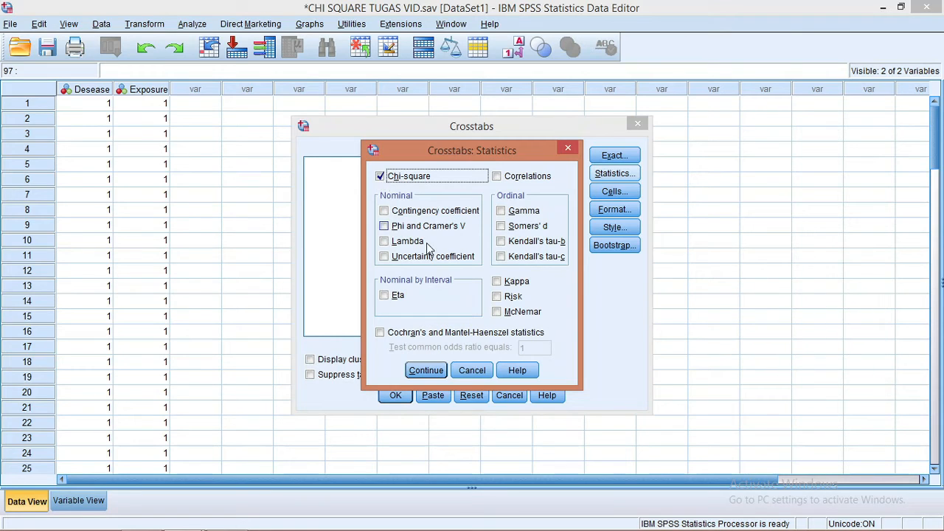
click(426, 370)
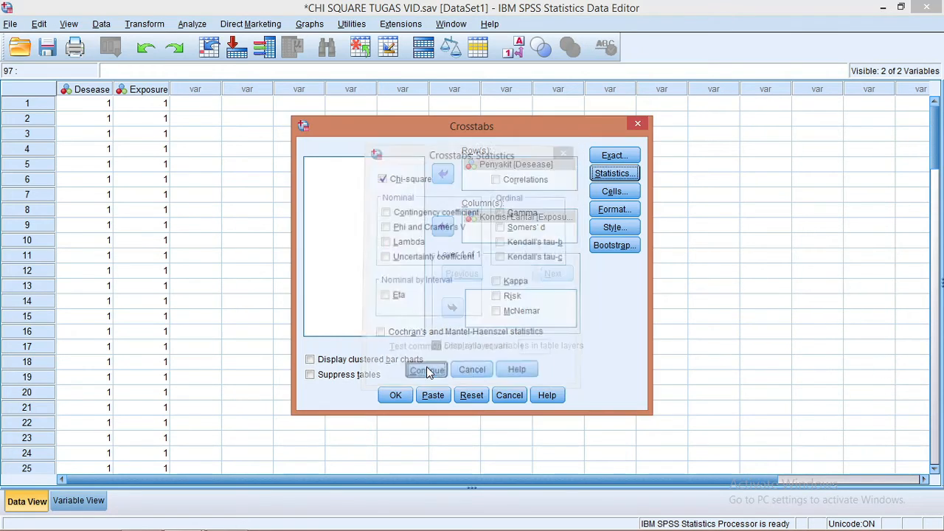
Step: Add expected counts alongside the observed counts in the table cells and run the crosstabs analysis
click(619, 193)
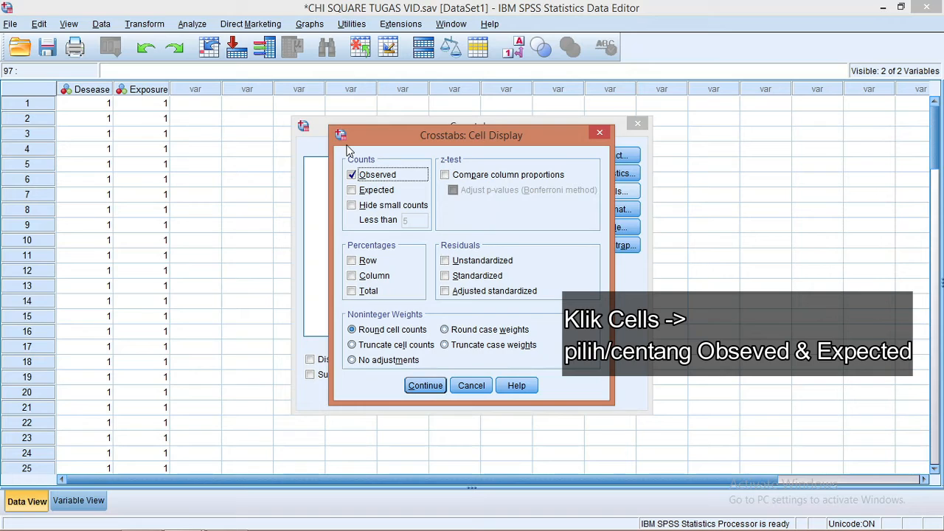
click(353, 190)
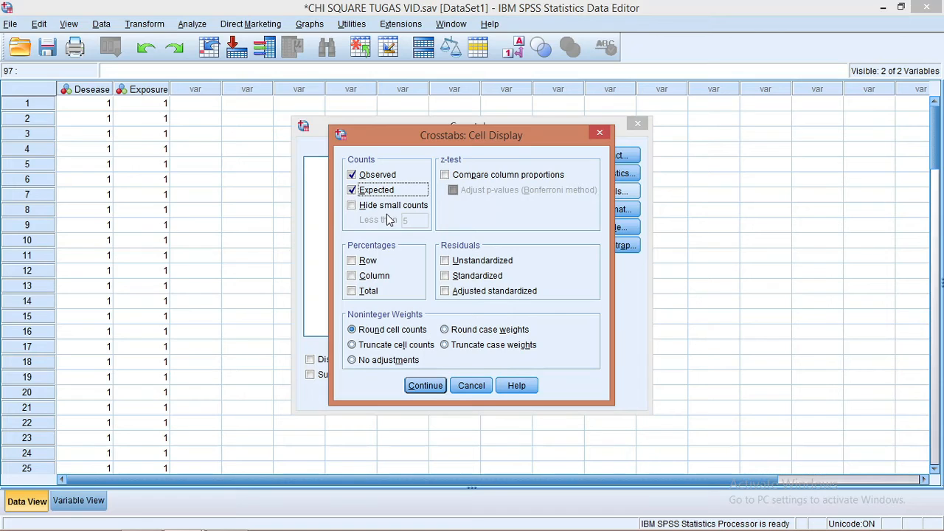
click(417, 385)
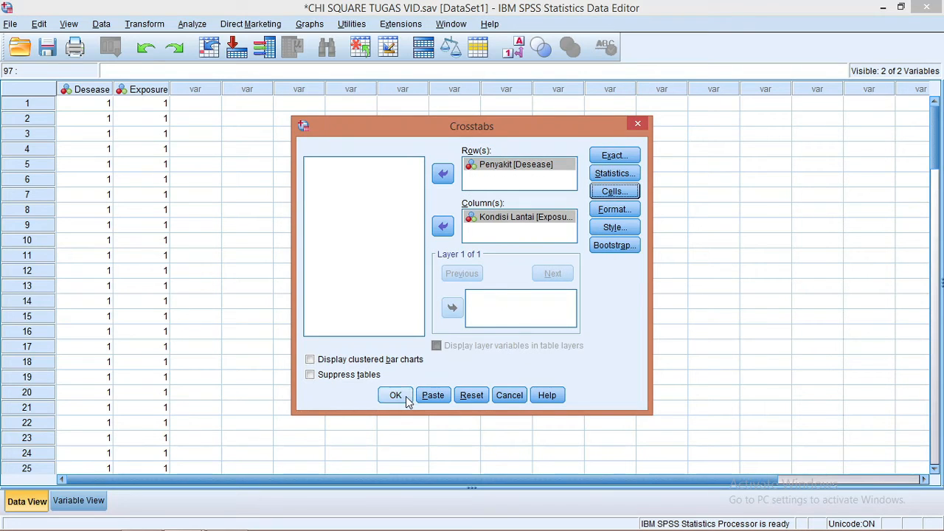
click(395, 395)
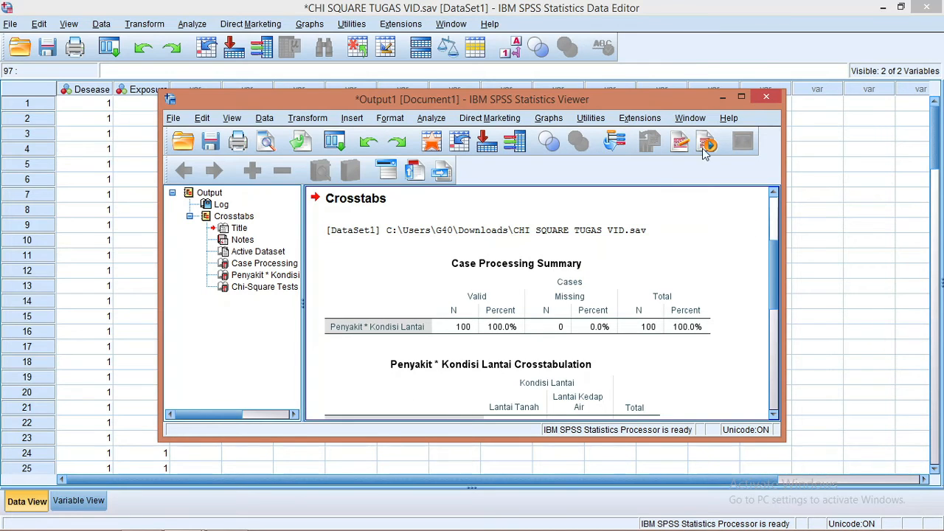
Step: Maximize the output viewer and examine the Penyakit * Kondisi Lantai crosstabulation and the Chi-Square Tests table
click(741, 96)
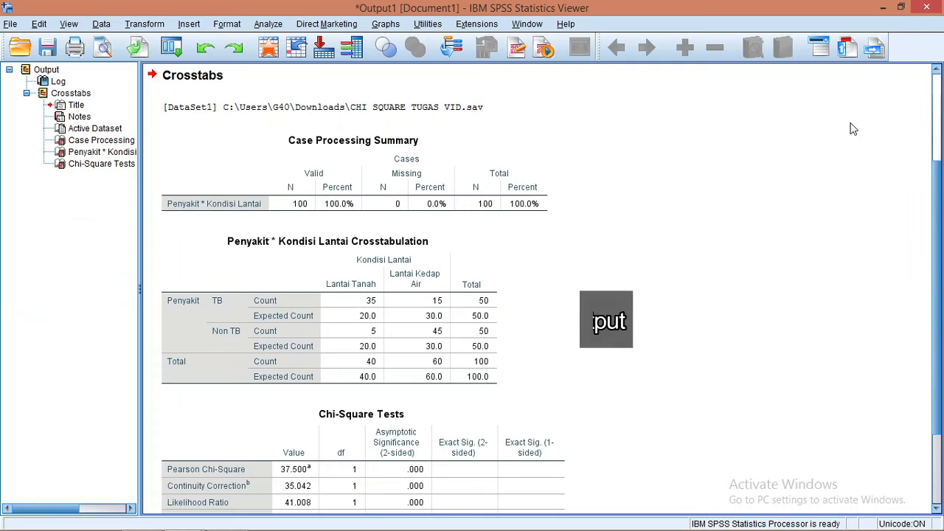
click(367, 316)
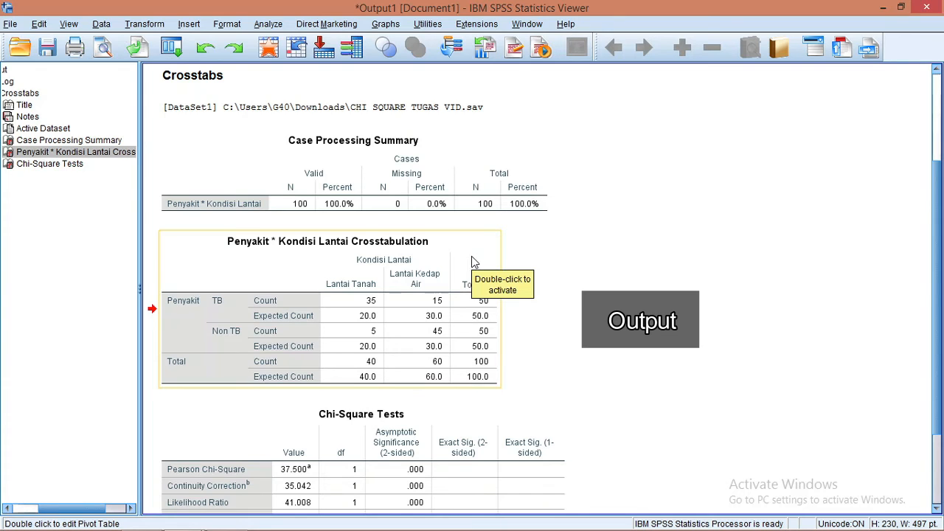
scroll(471, 259, down, 3)
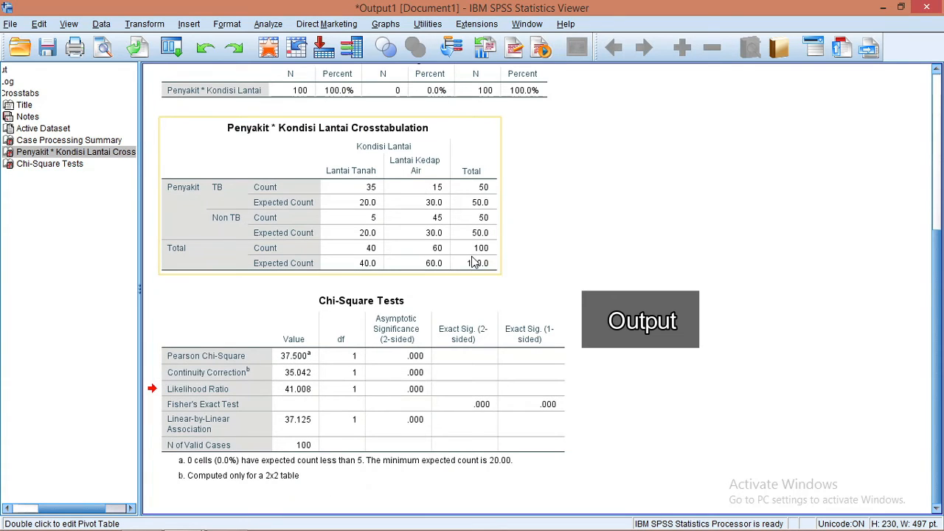
click(449, 333)
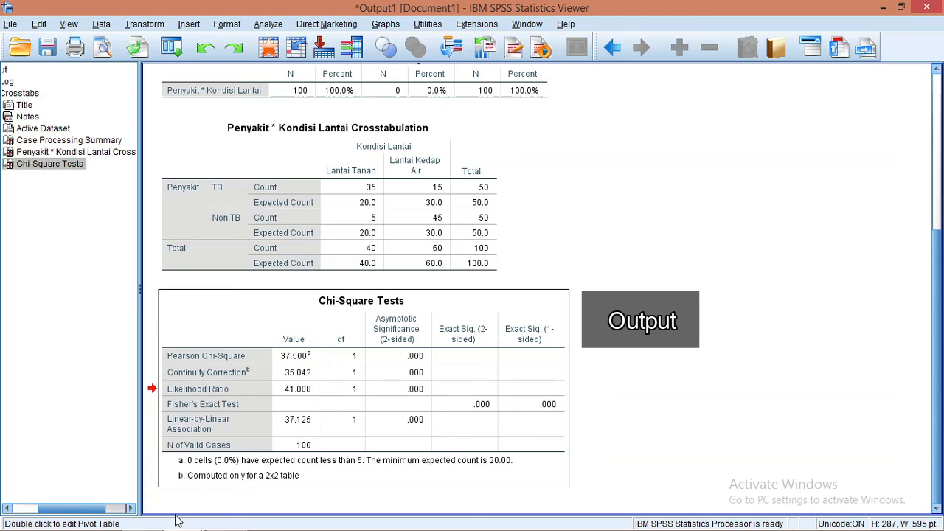